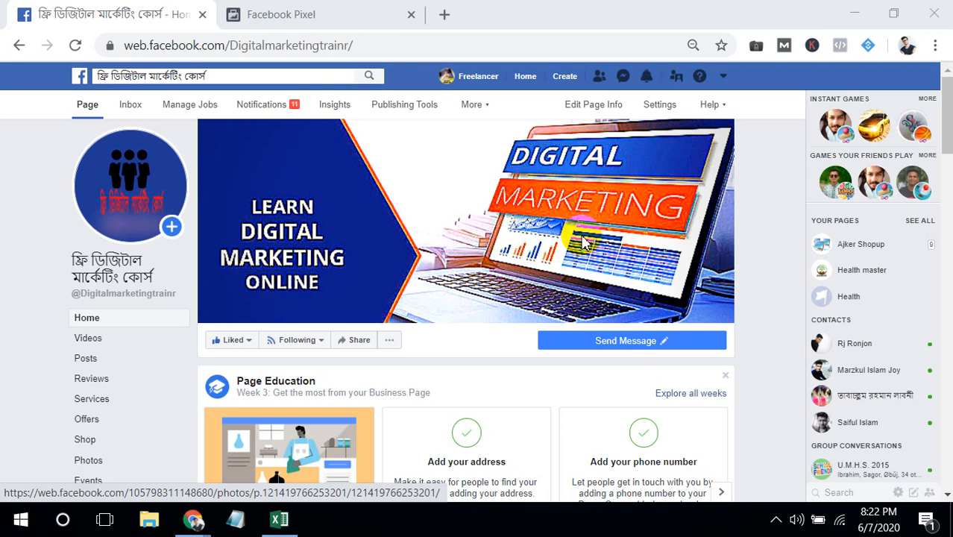
- Check the Facebook Pixel base code in the Install Pixel dialog and return to the Facebook page
click(369, 18)
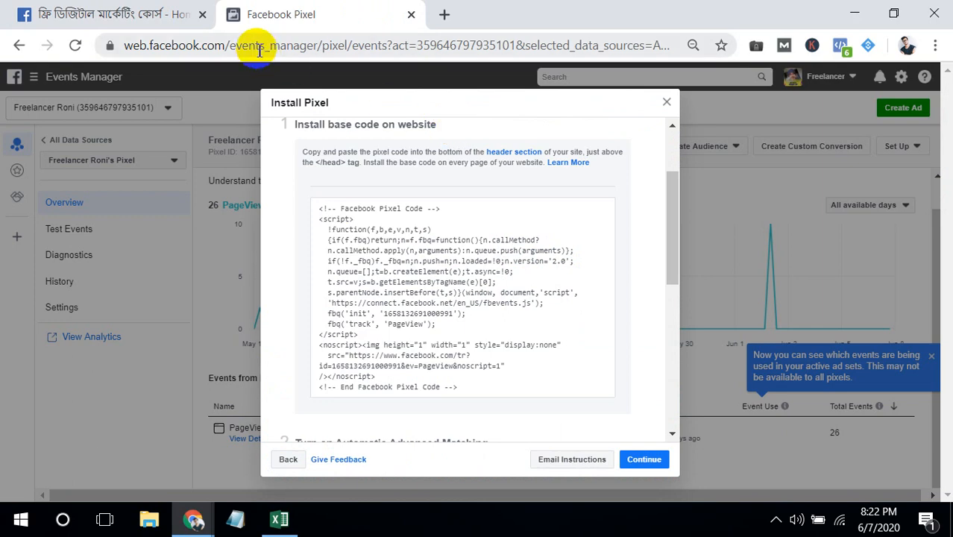
click(93, 10)
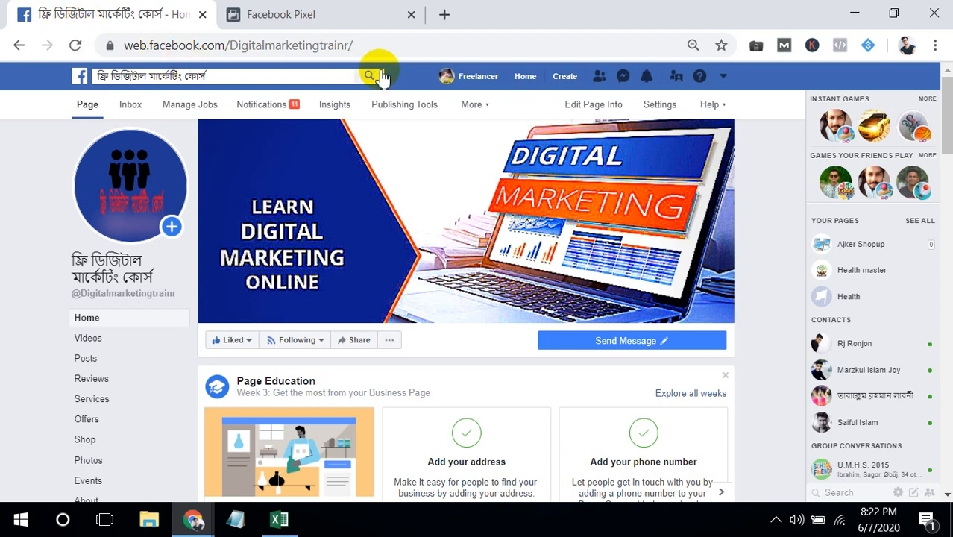
- Start creating an ad to reach Ads Manager, go to Audiences and collapse the LTV lookalike banner
click(573, 83)
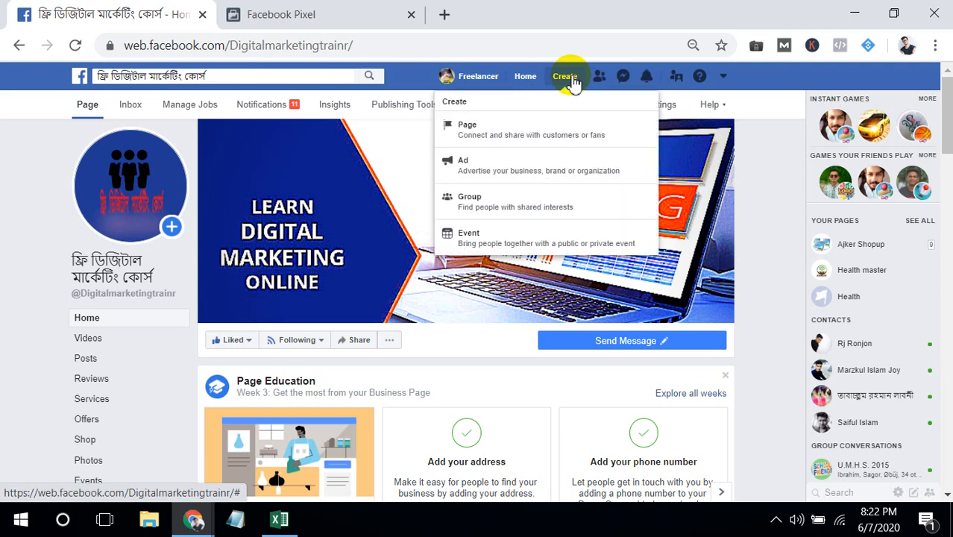
click(531, 165)
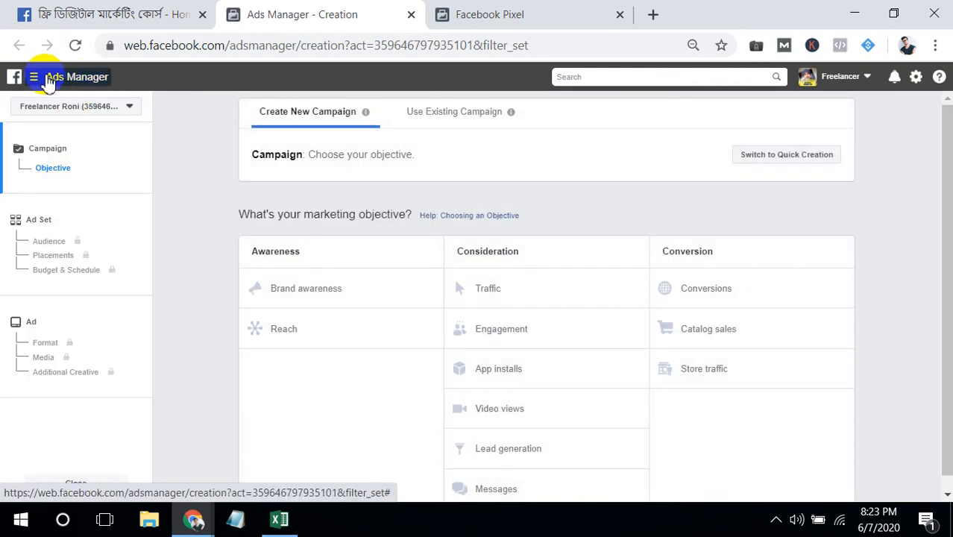
click(45, 79)
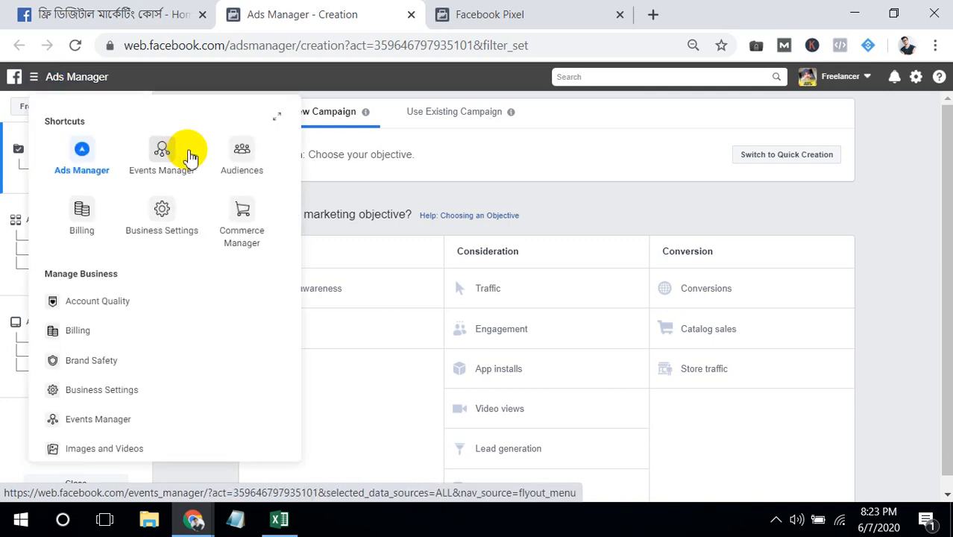
click(240, 153)
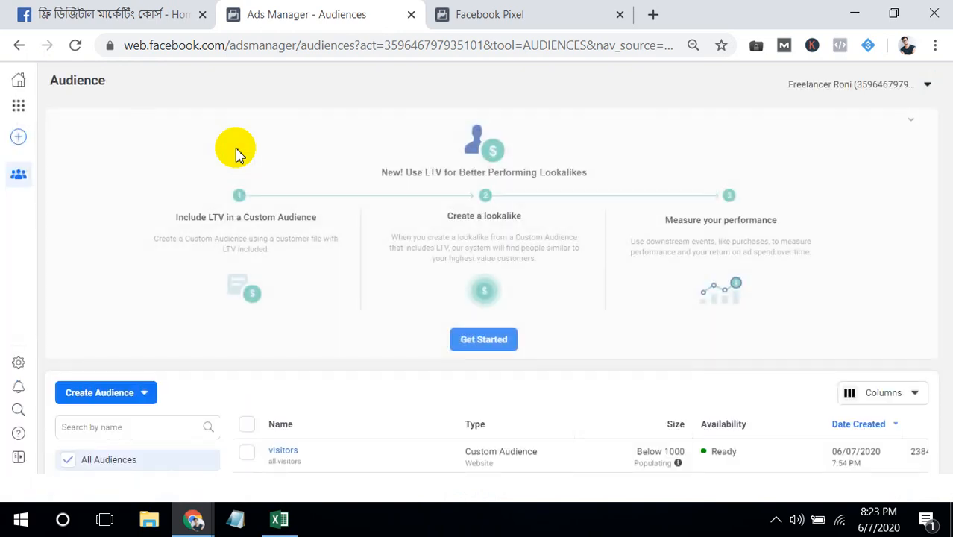
click(913, 121)
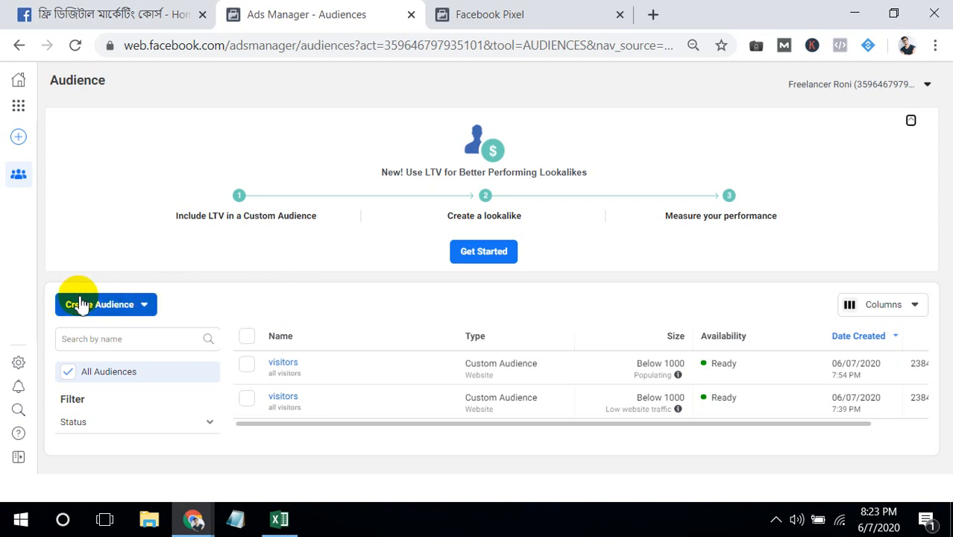
- Start a new custom audience that uses Website as its source
click(112, 308)
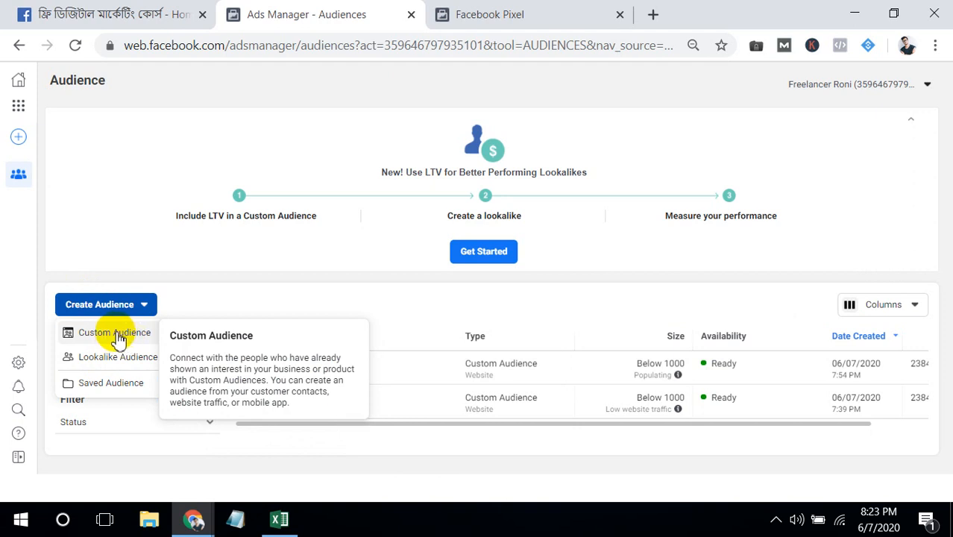
click(117, 334)
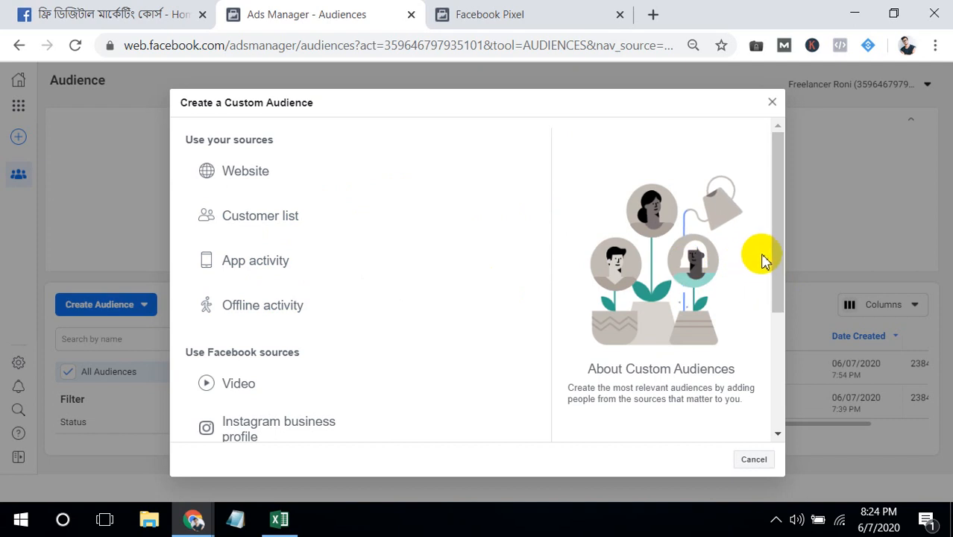
drag(782, 257, 725, 377)
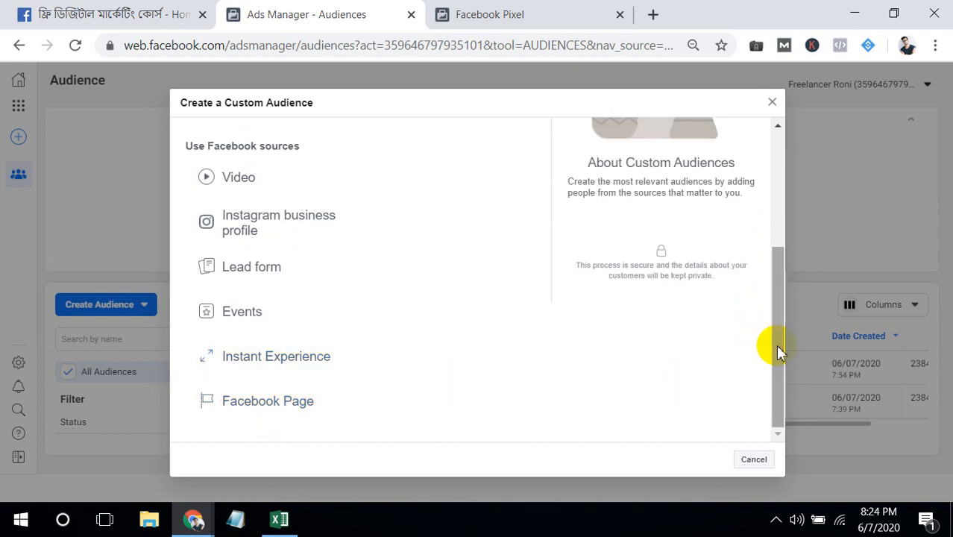
drag(779, 352, 785, 230)
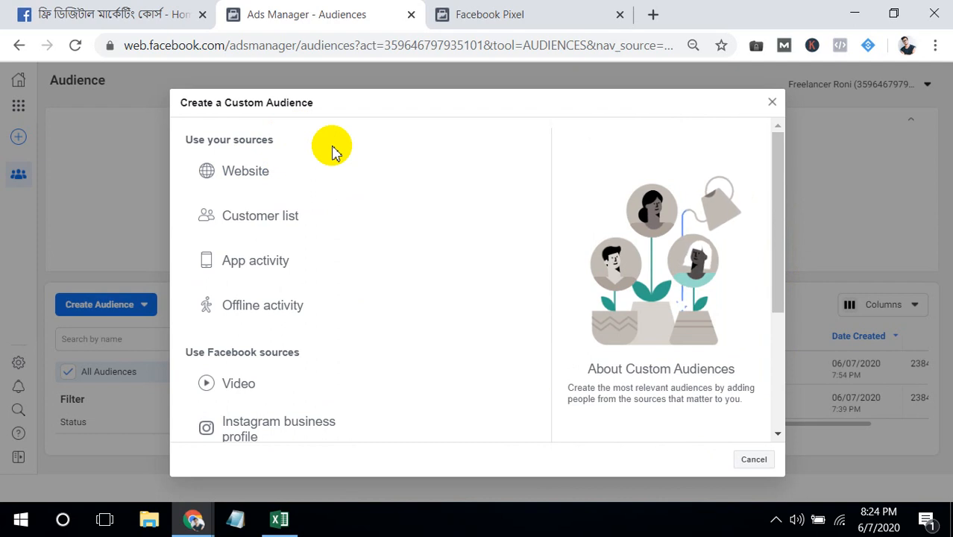
click(469, 22)
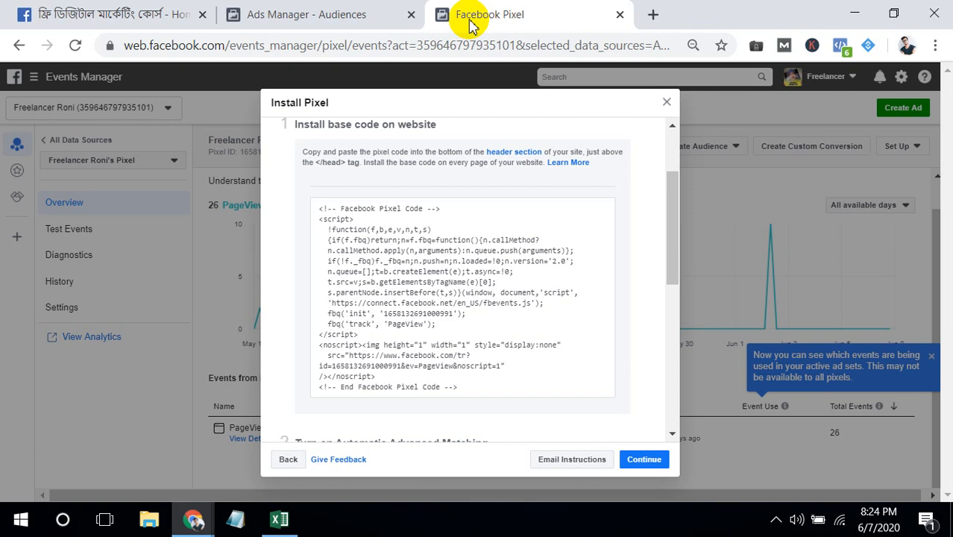
click(350, 15)
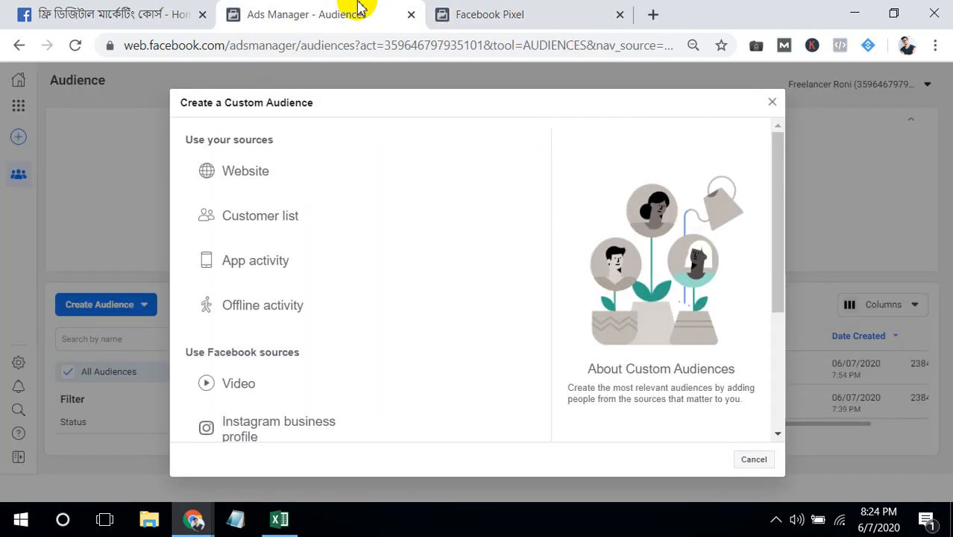
click(238, 180)
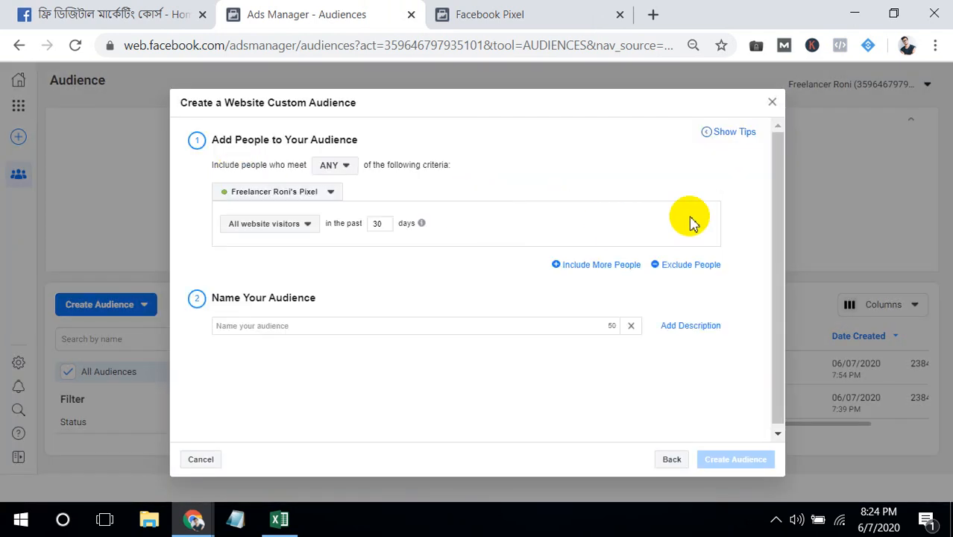
- Review the match rule, pixel and visitor type options of the website audience, keeping ANY as the match rule
drag(775, 150, 776, 173)
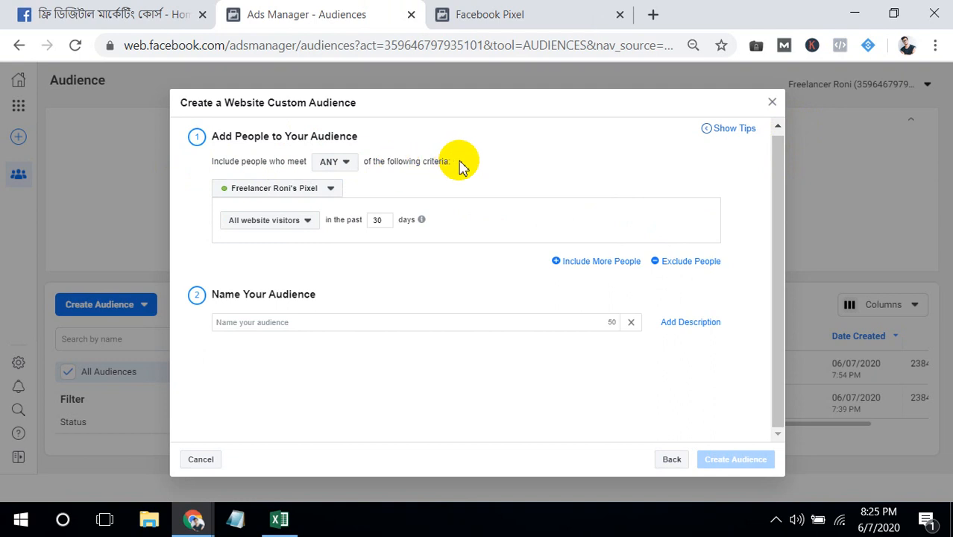
click(346, 164)
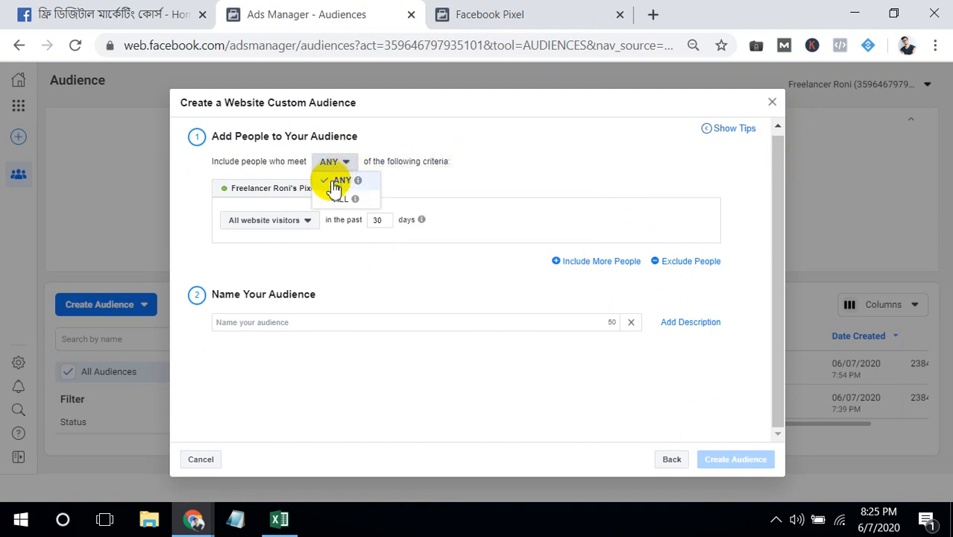
click(336, 185)
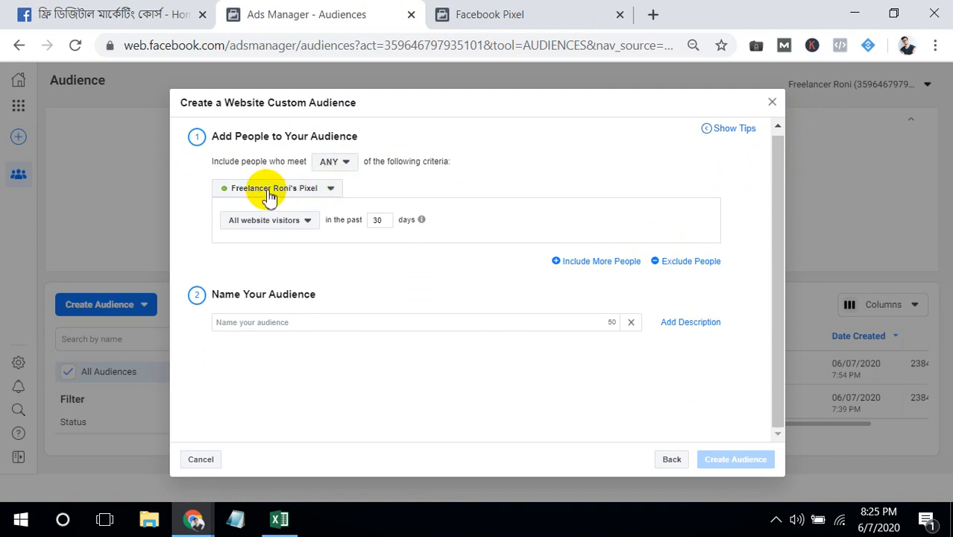
click(313, 193)
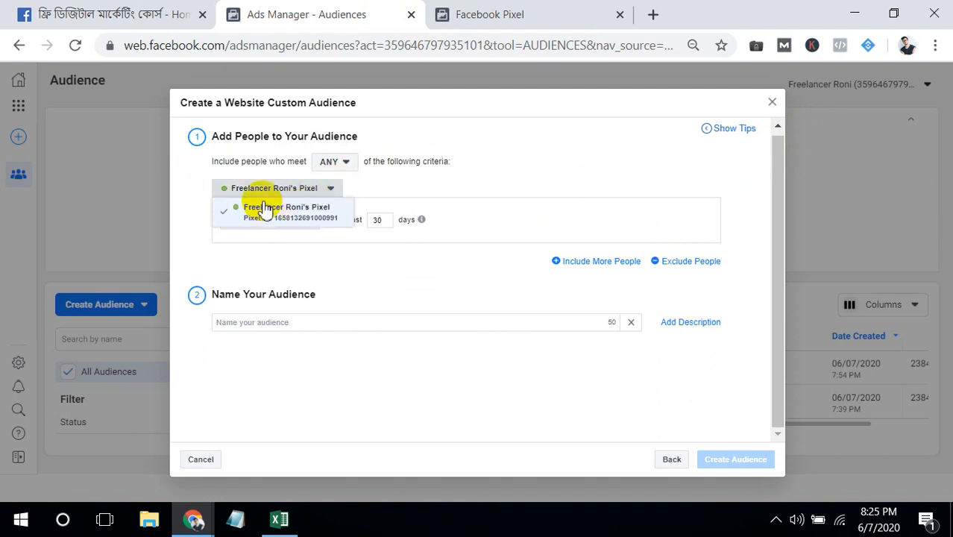
click(397, 192)
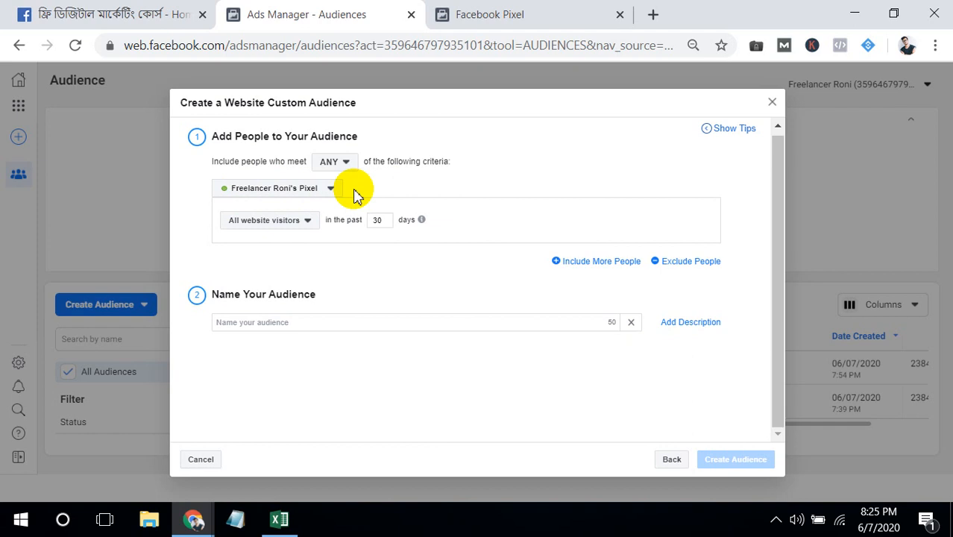
click(301, 222)
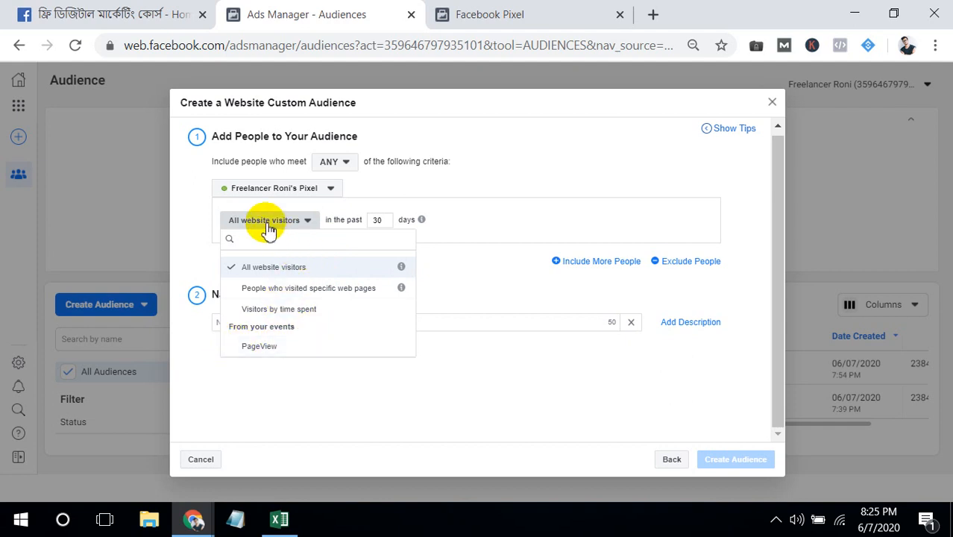
click(449, 247)
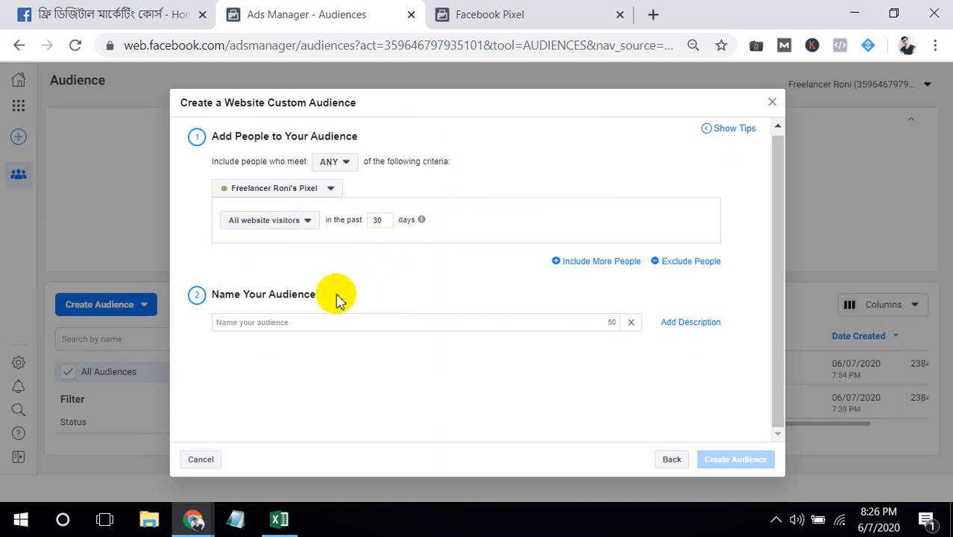
- Name the website audience "apple", describe it as "by apple", and create it
click(319, 321)
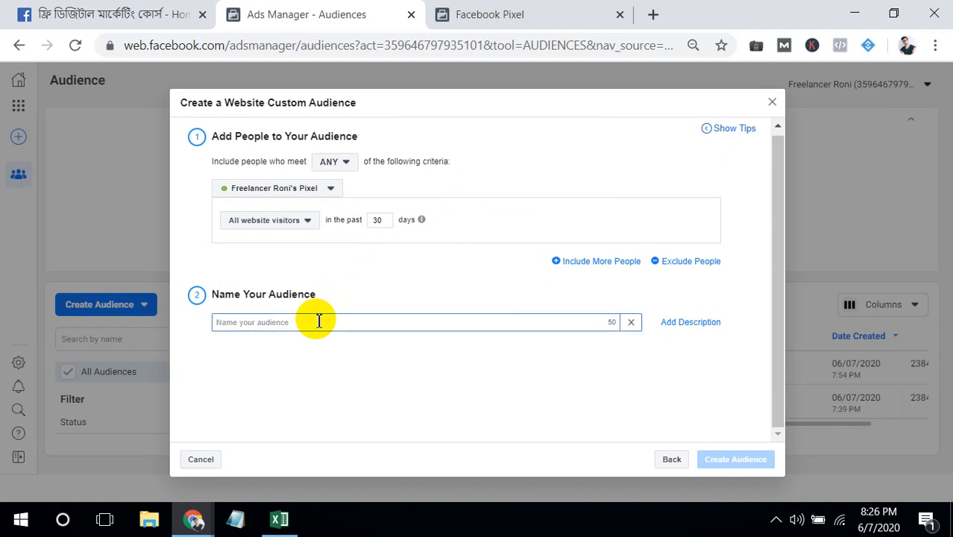
text(apple)
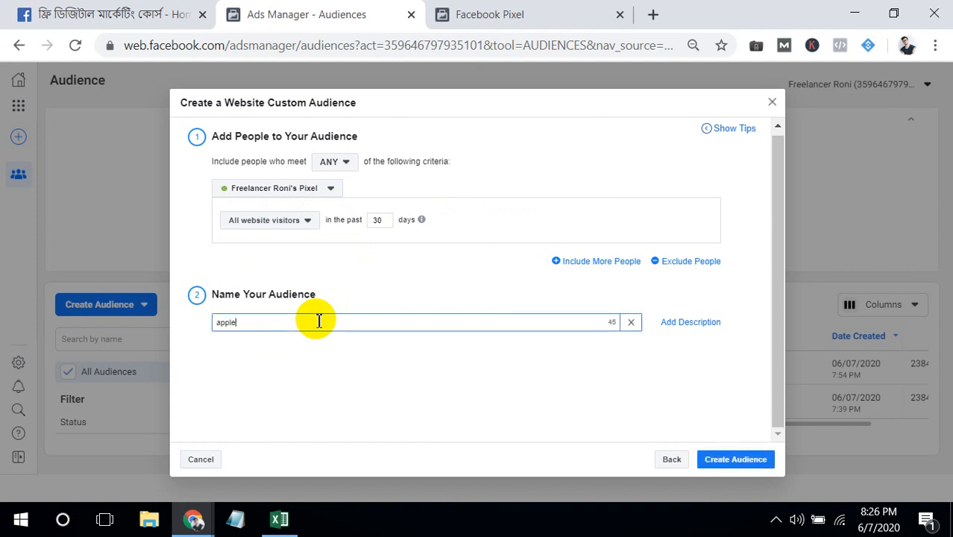
click(679, 322)
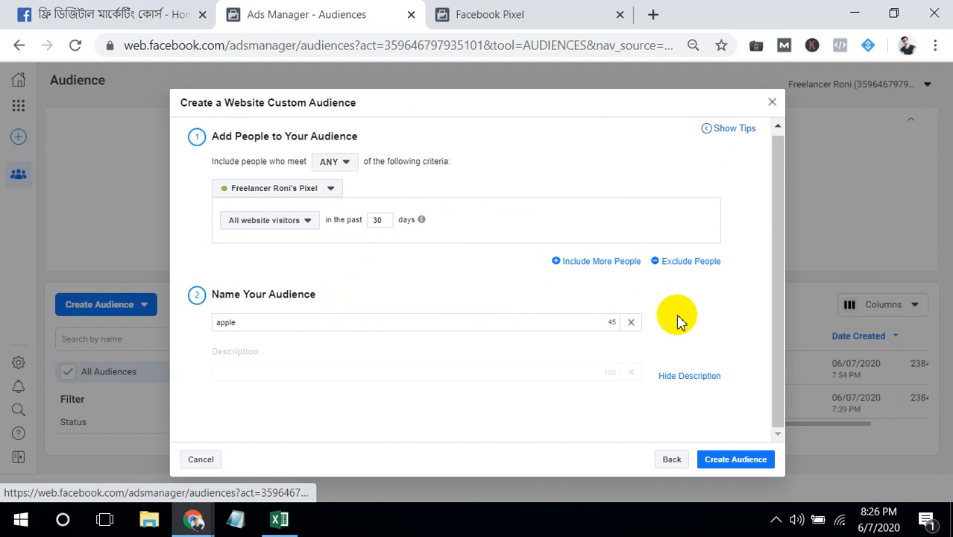
click(406, 367)
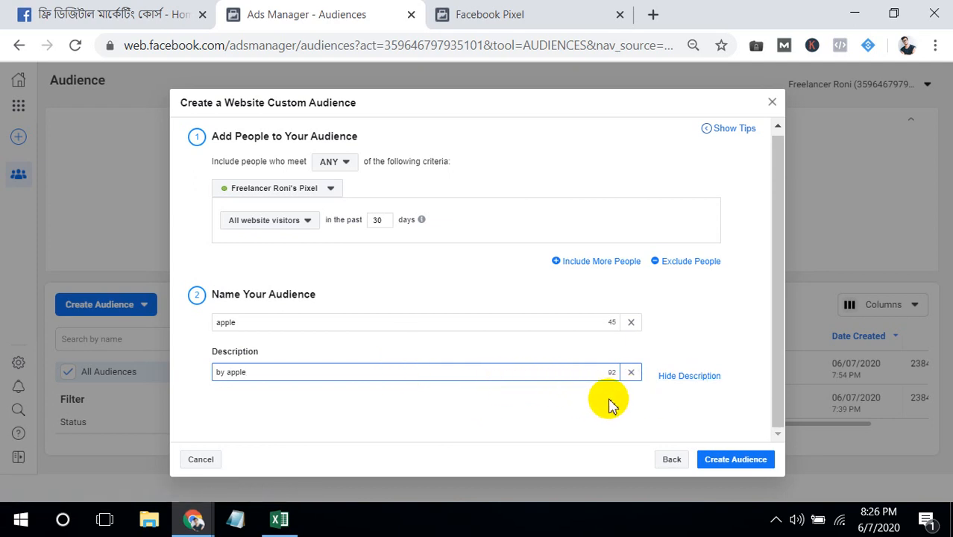
click(731, 462)
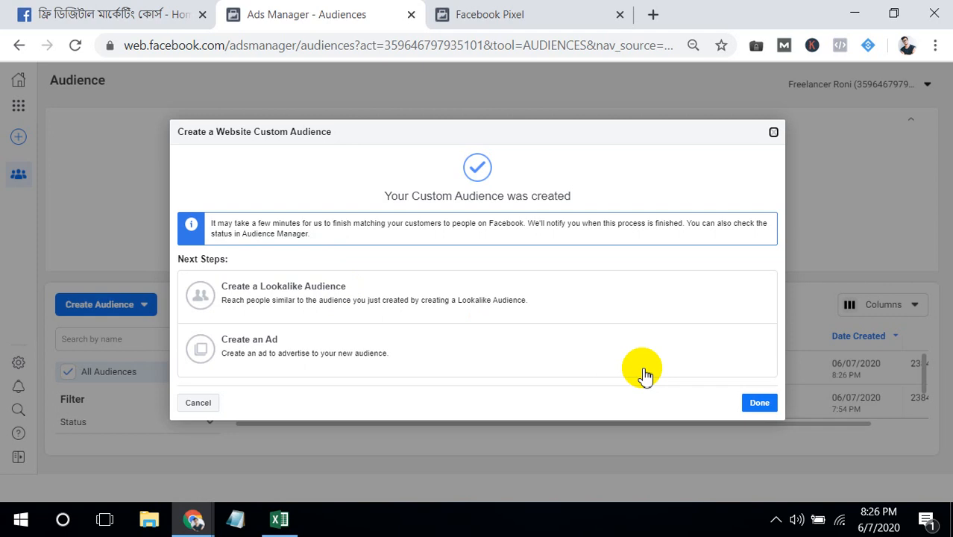
click(758, 404)
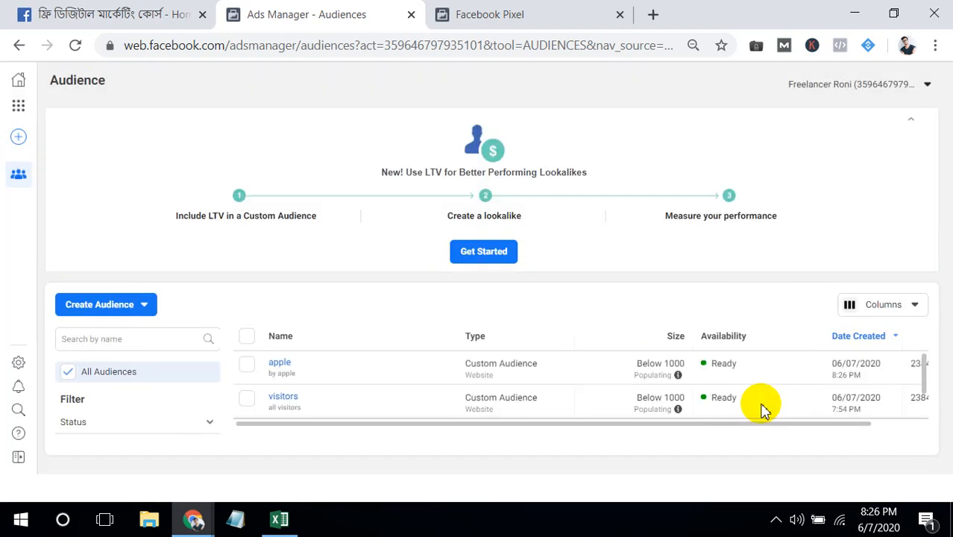
- Start another custom audience that uses Facebook Page as its source
drag(923, 372, 925, 411)
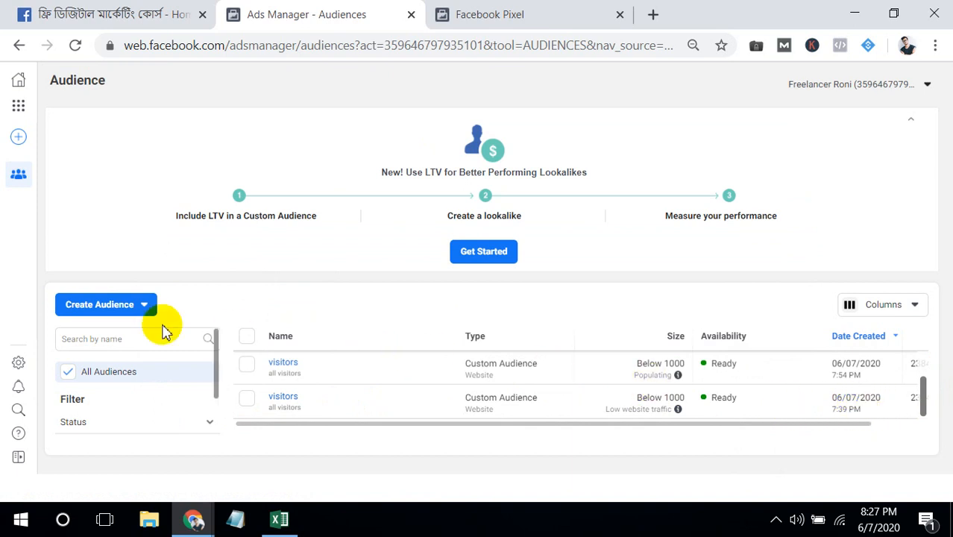
click(140, 306)
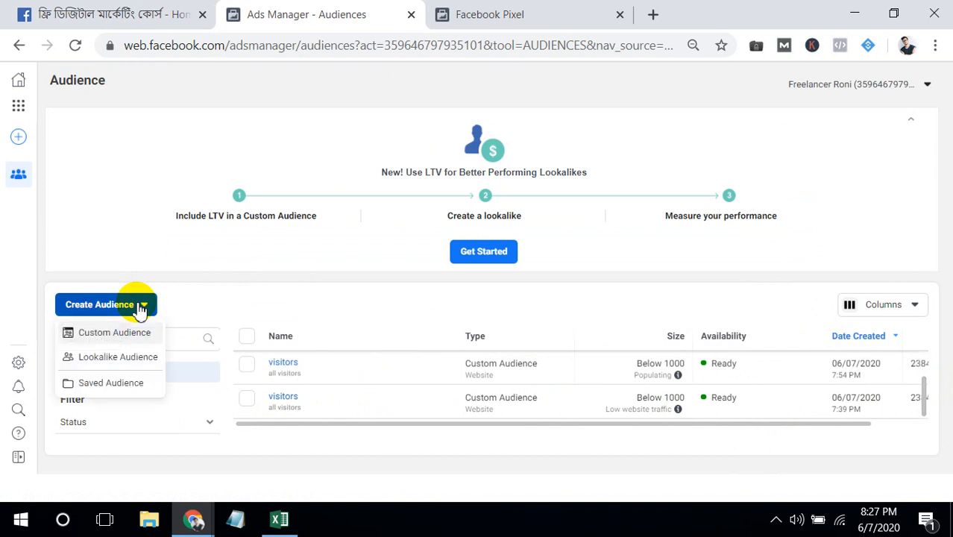
click(125, 333)
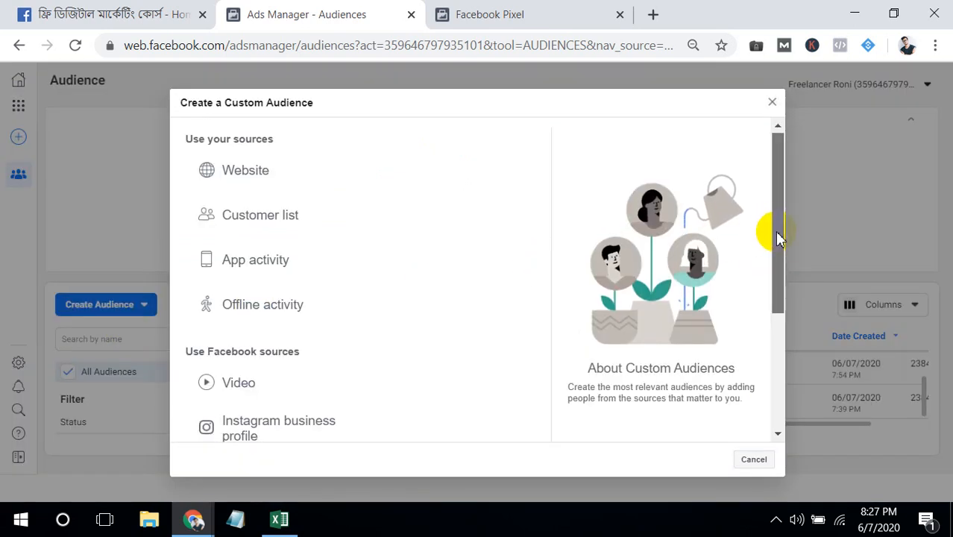
drag(763, 233, 755, 257)
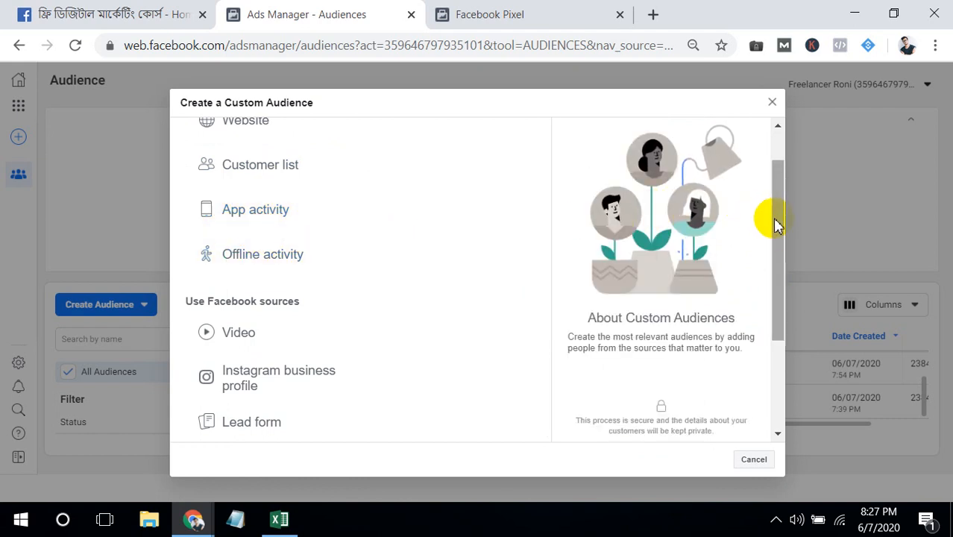
scroll(779, 242, down, 1)
scroll(778, 250, down, 1)
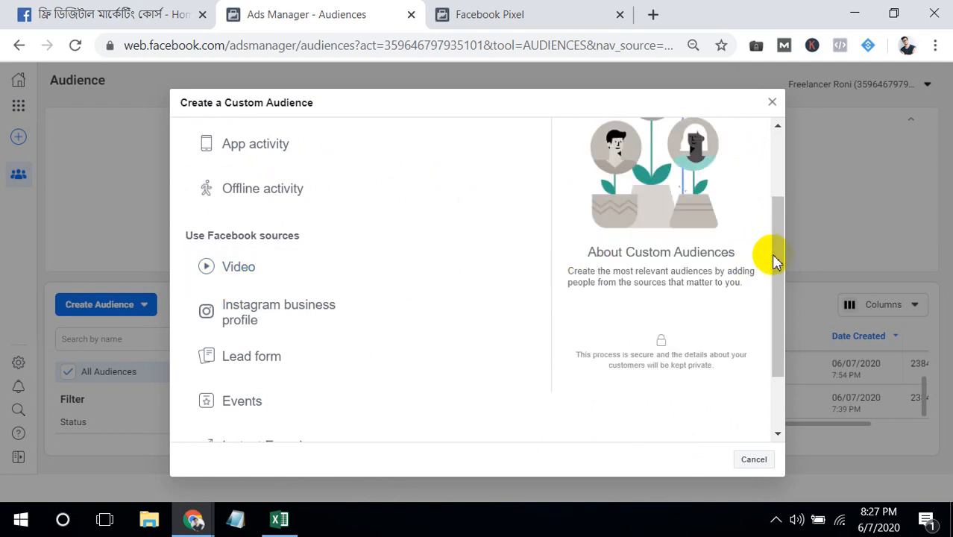
scroll(778, 306, down, 2)
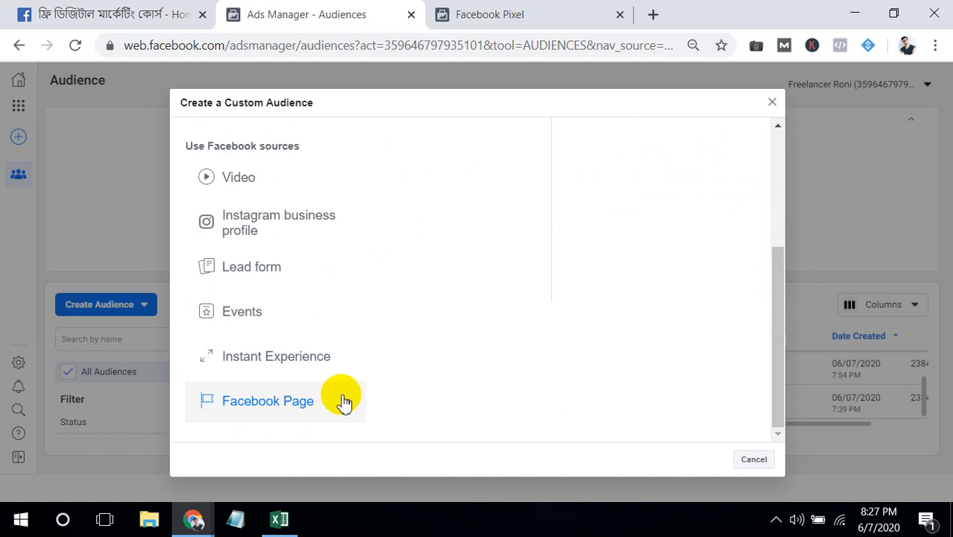
click(323, 405)
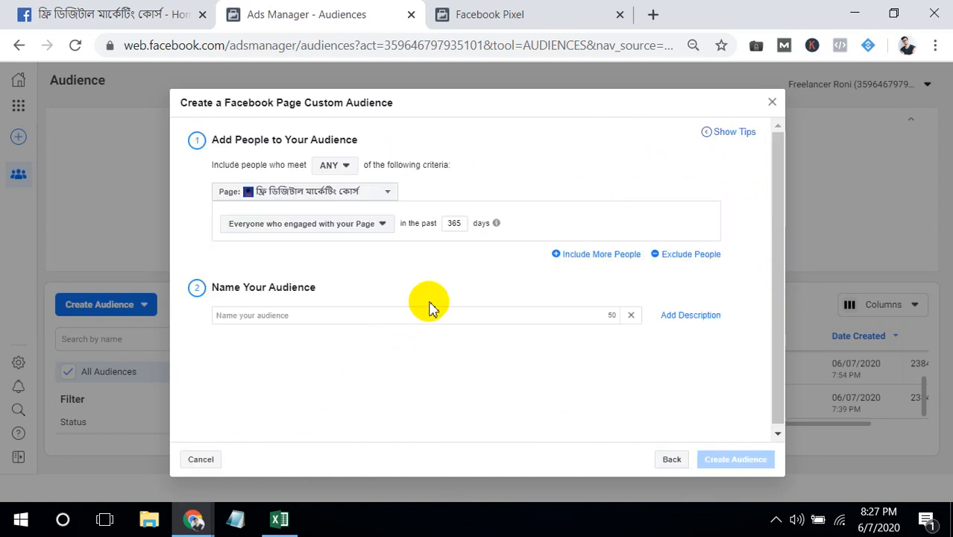
- Choose the ফ্রি ডিজিটাল মার্কেটিং কোর্স page and review the engagement types, keeping Everyone who engaged with your Page
click(380, 201)
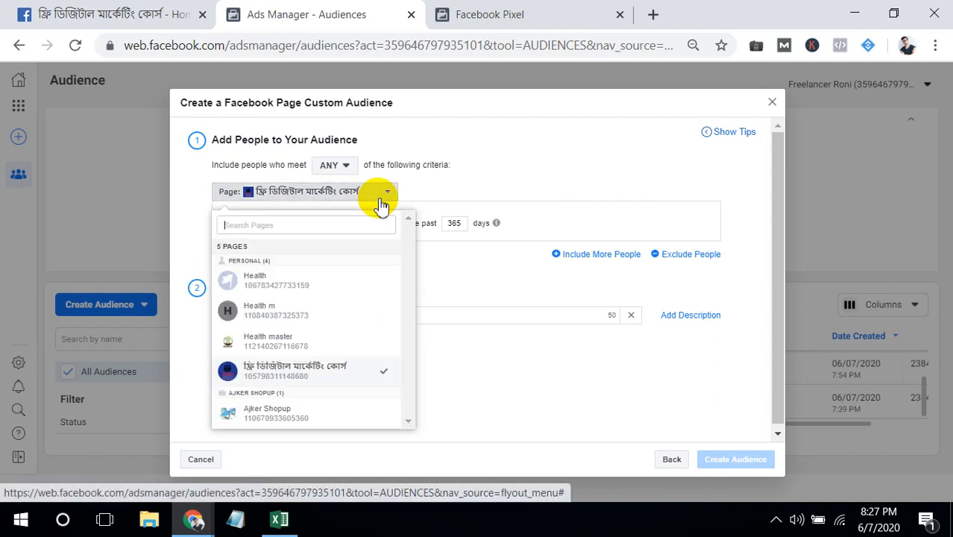
click(287, 370)
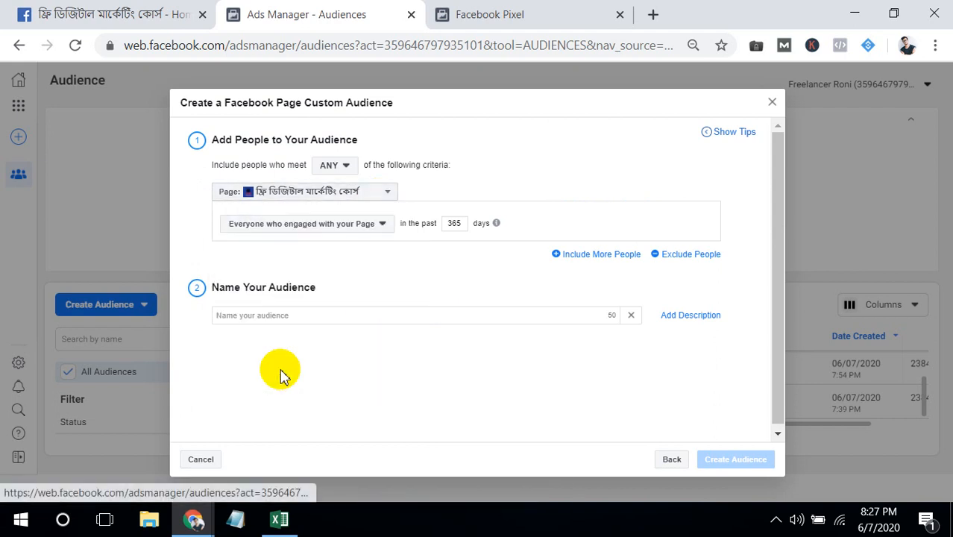
click(363, 231)
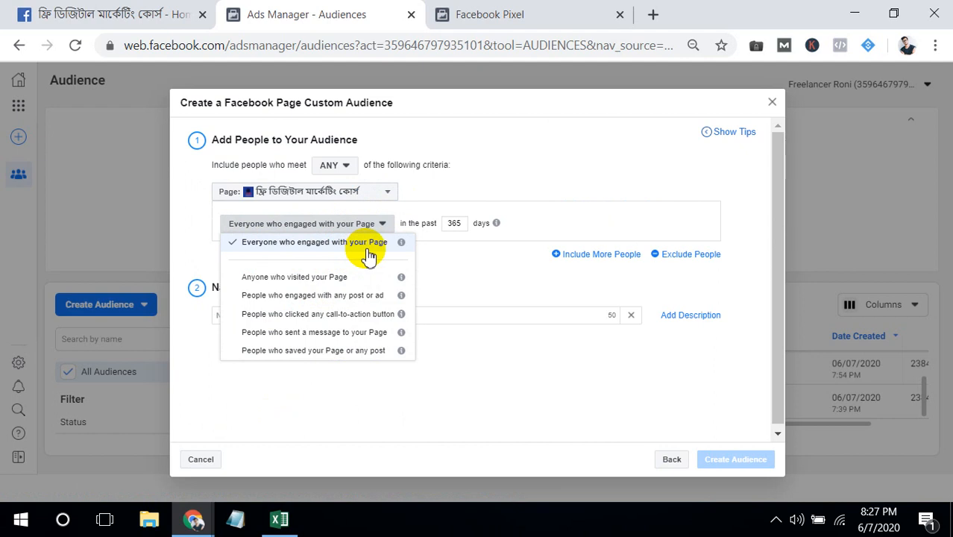
click(482, 255)
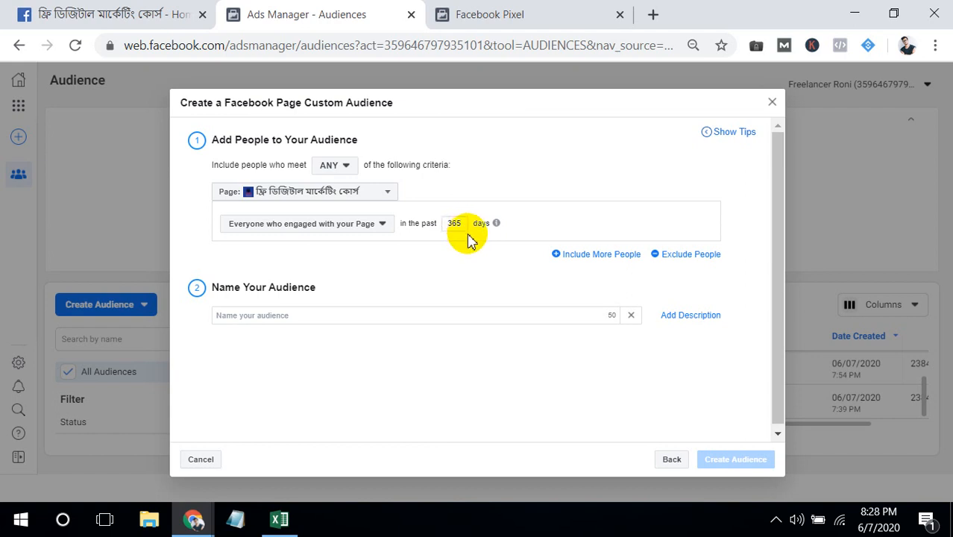
- Name the Facebook Page audience "Fb"
click(341, 316)
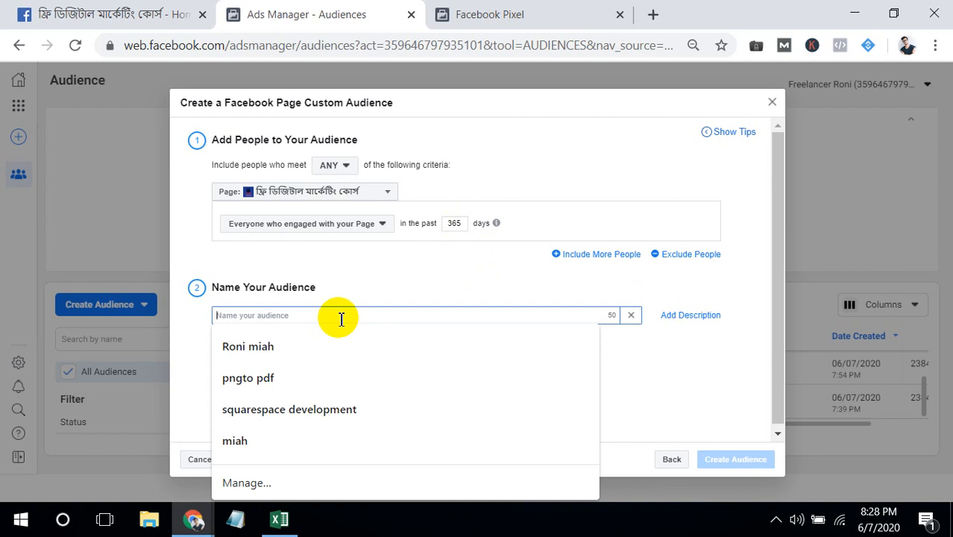
text(f)
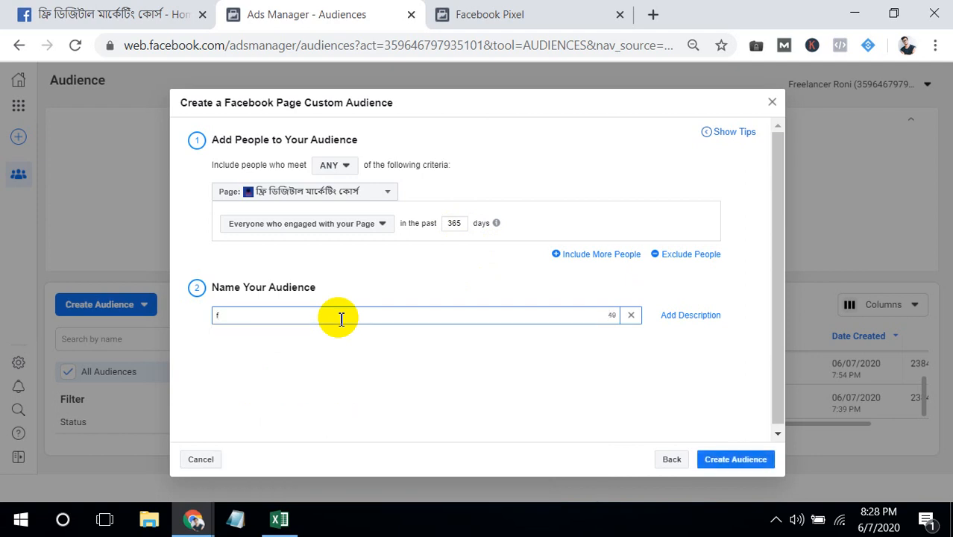
key(BackSpace)
text(Fb)
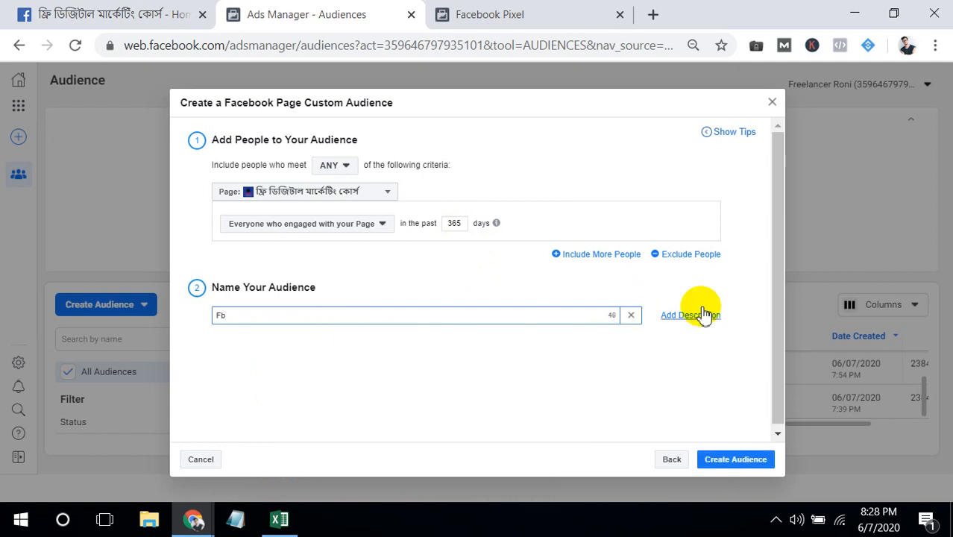
- Add the description "Fb page visitors" to the Facebook Page audience
click(703, 315)
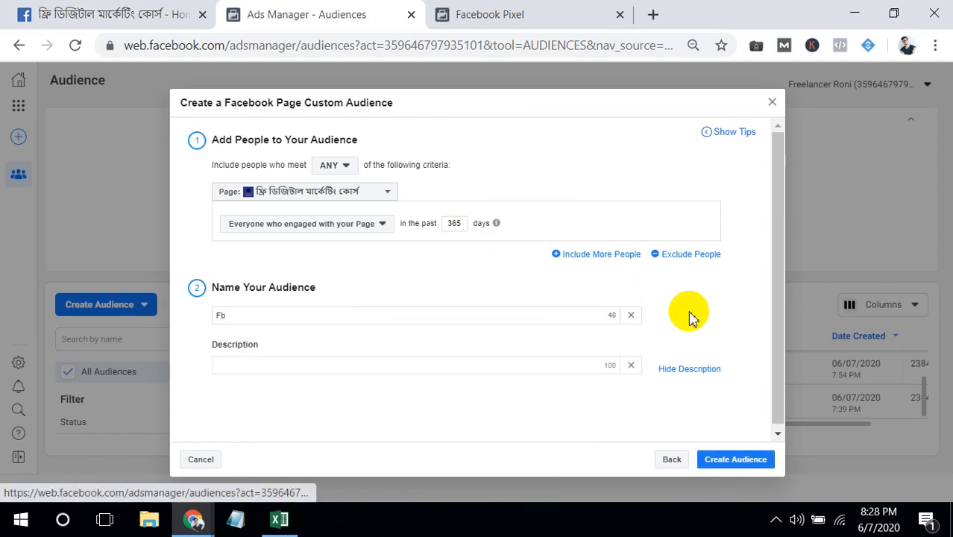
click(511, 367)
text(F)
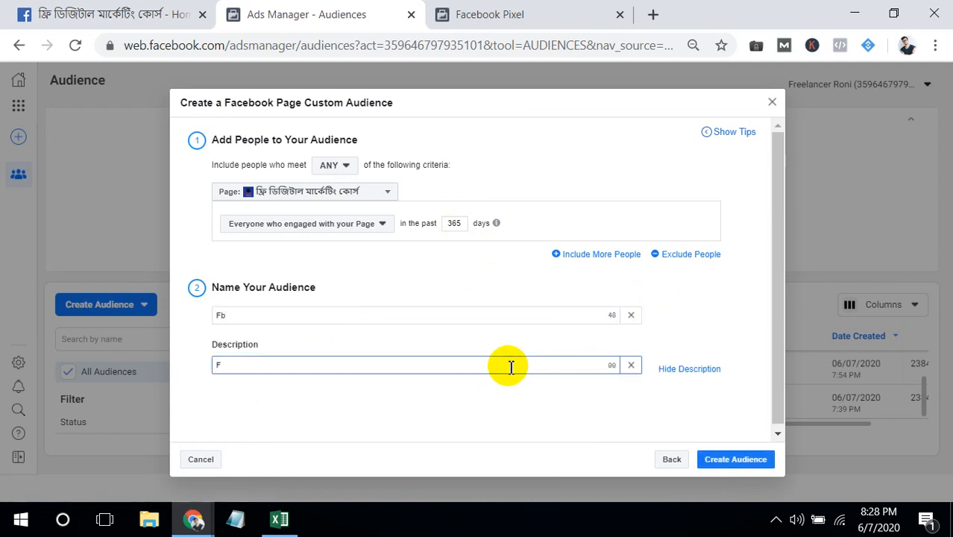
text(b page visitors)
- Create the Facebook Page audience, finish the dialog and show the newest entry in the audience list
click(729, 461)
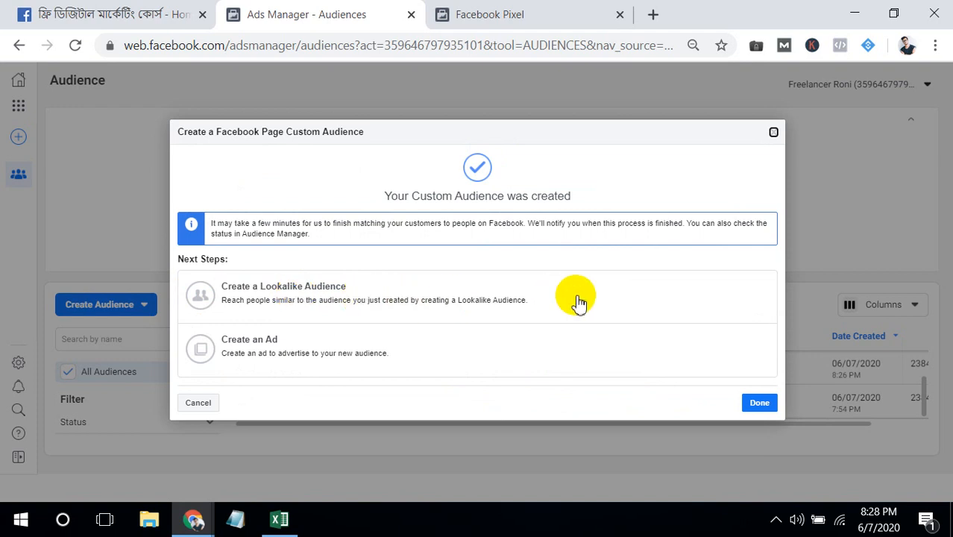
click(756, 402)
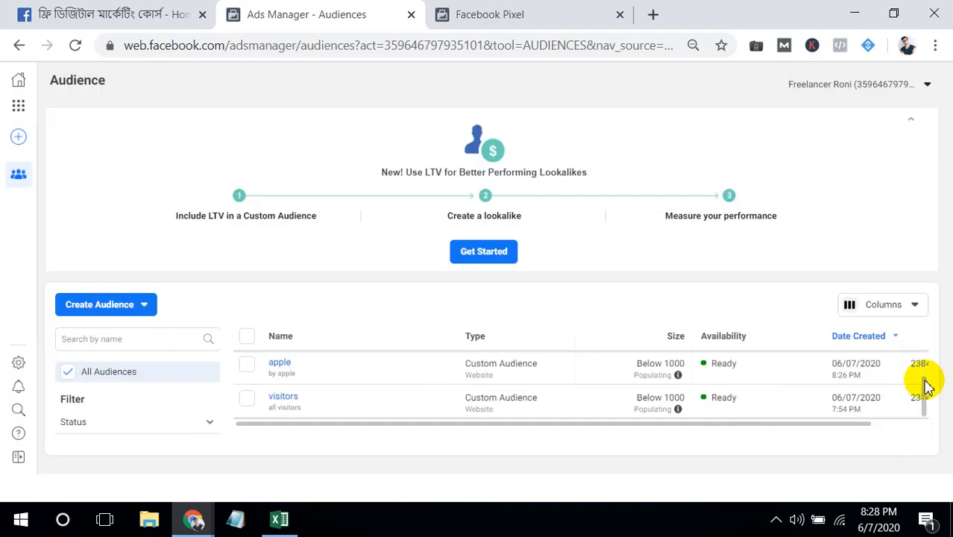
drag(922, 383, 925, 347)
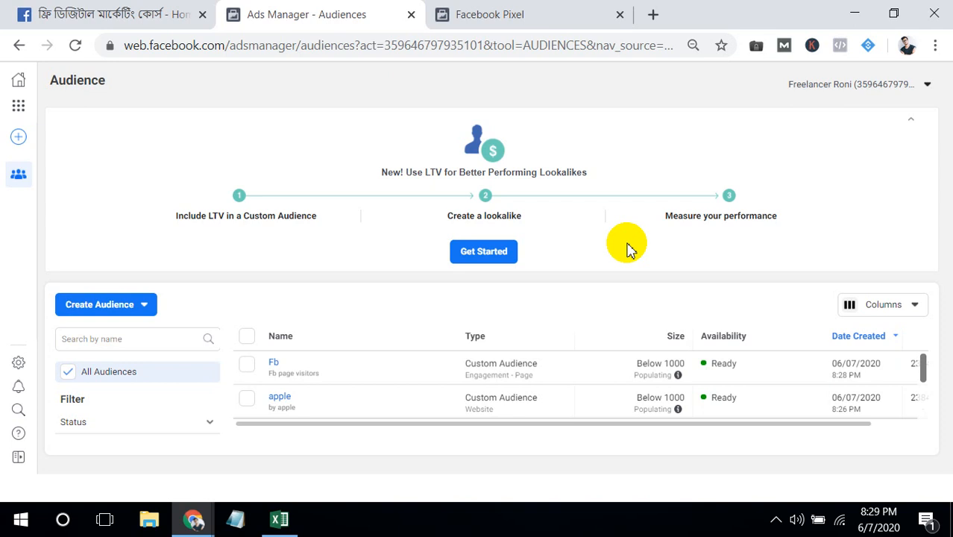
click(778, 518)
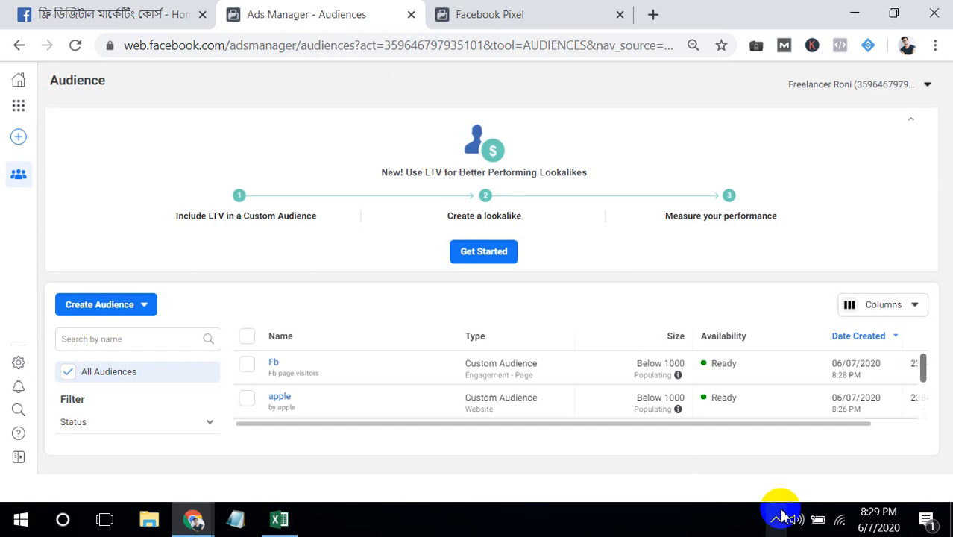